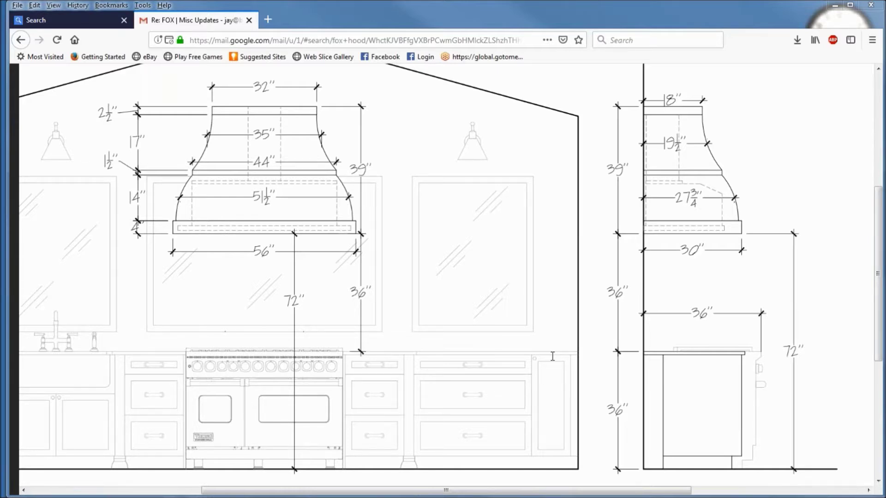
# - Switch from Firefox back to VCarve Pro, where the curved hood rafter profile is shown
pyautogui.hotkey('alt', 'Tab')
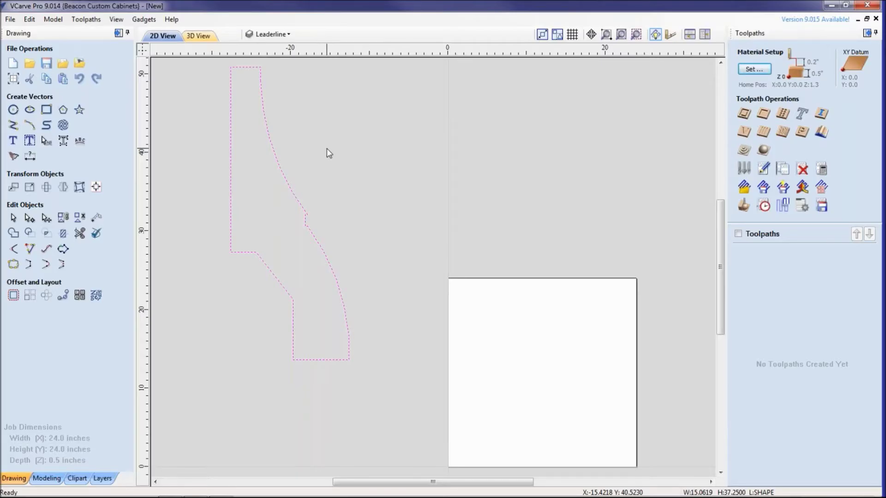
# - Resize the job from 24 x 24 x 0.5 to a 48 x 96 x 0.75 inch sheet
pyautogui.click(14, 79)
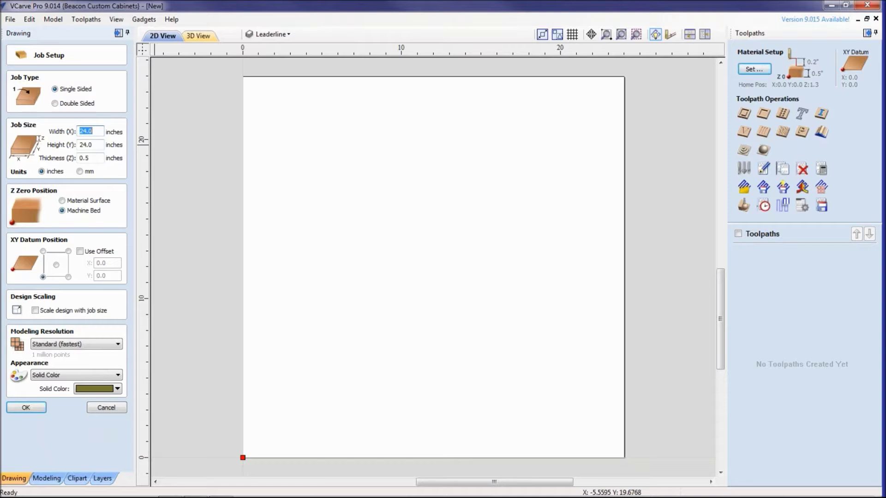
pyautogui.write('48')
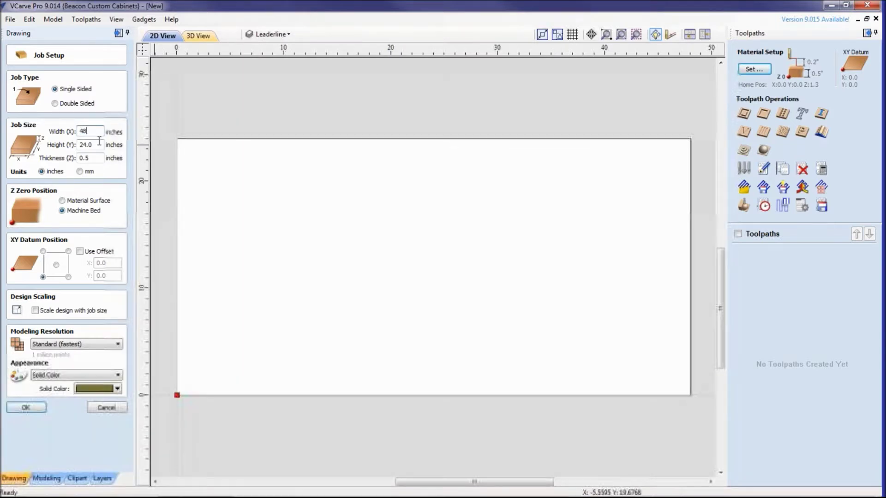
pyautogui.press('Tab')
pyautogui.write('96')
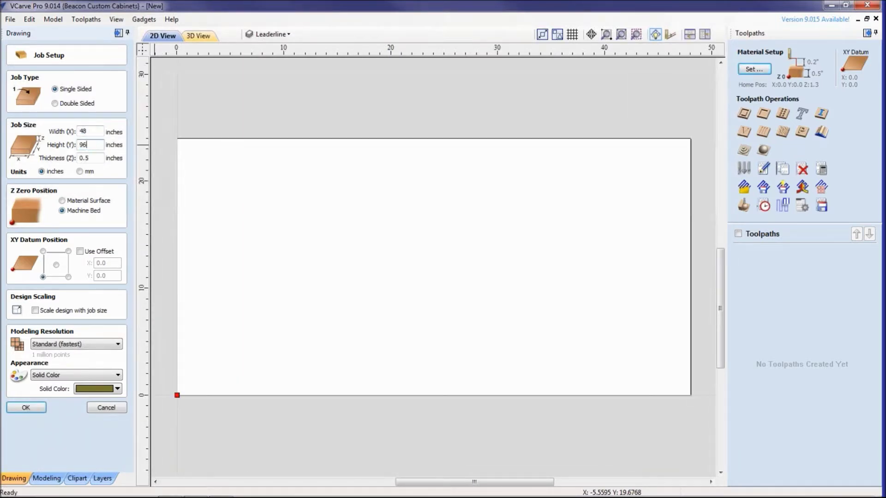
pyautogui.press('Return')
pyautogui.click(85, 158)
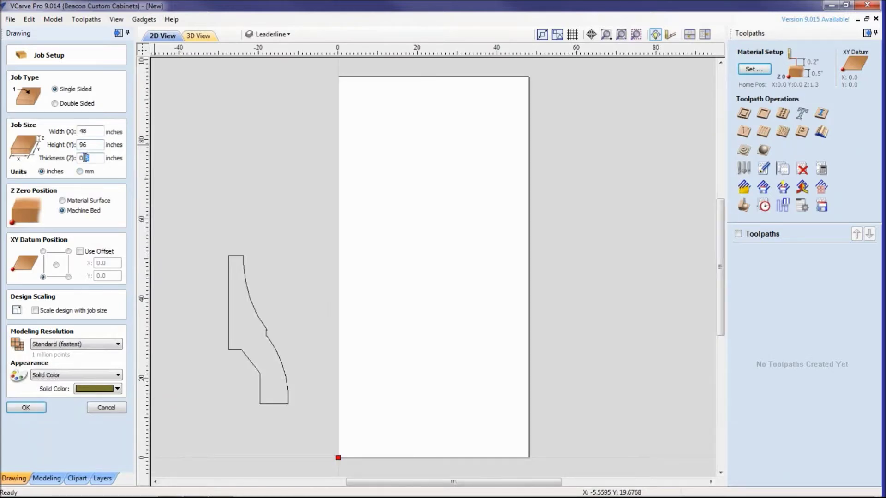
pyautogui.moveTo(85, 158); pyautogui.dragTo(78, 162)
pyautogui.write('.75')
pyautogui.click(26, 408)
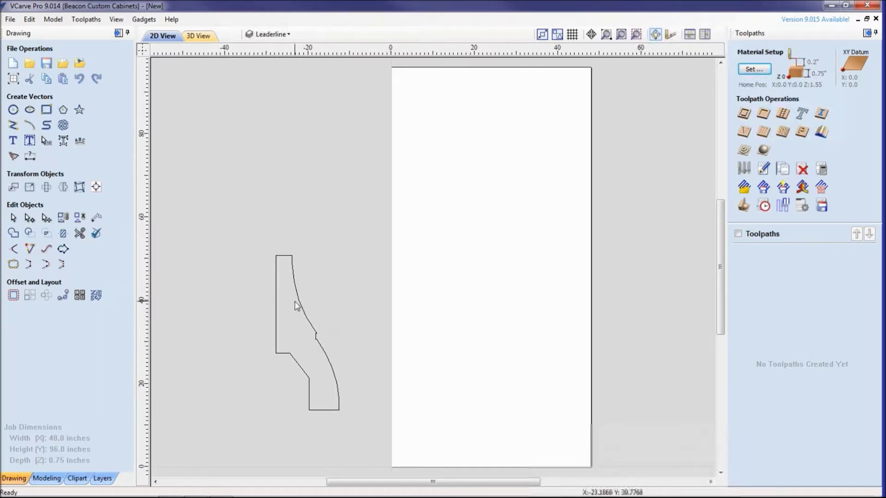
# - Select the rafter profile, set 10 copies in Nesting, then preview and accept the layout
pyautogui.moveTo(358, 424); pyautogui.dragTo(253, 245)
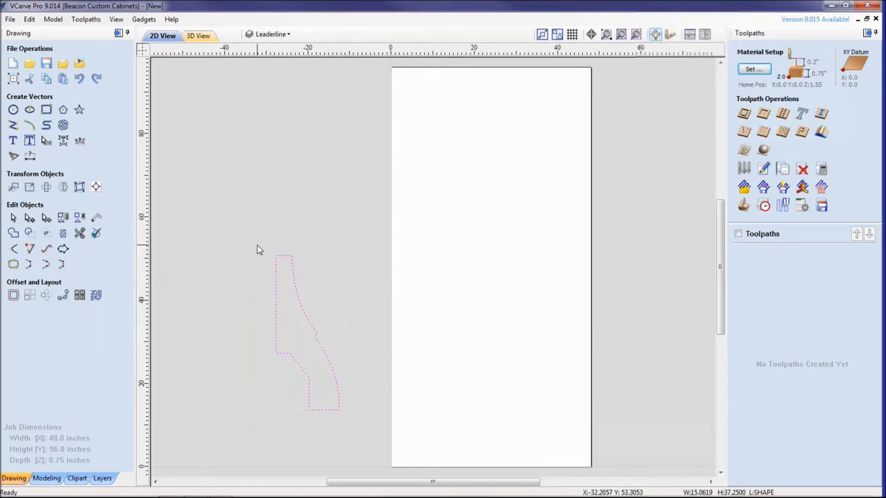
pyautogui.click(96, 297)
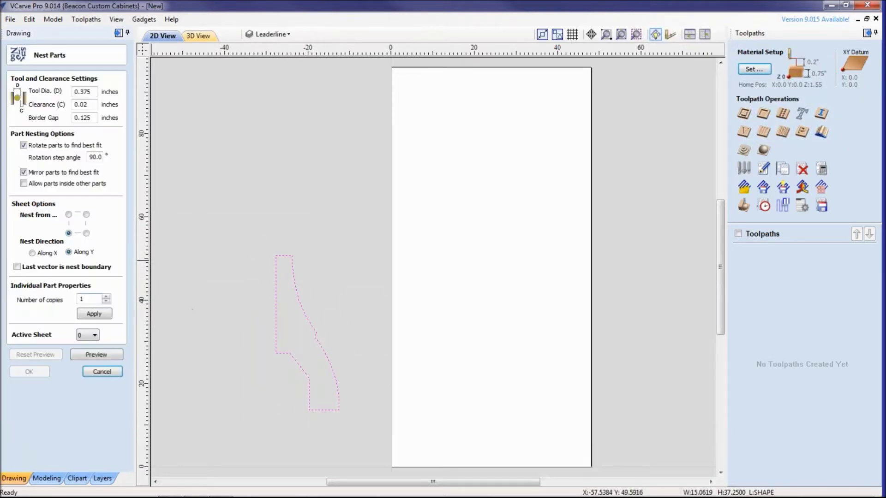
pyautogui.click(106, 297)
pyautogui.click(106, 296)
pyautogui.click(106, 296)
pyautogui.click(107, 296)
pyautogui.click(94, 314)
pyautogui.click(97, 355)
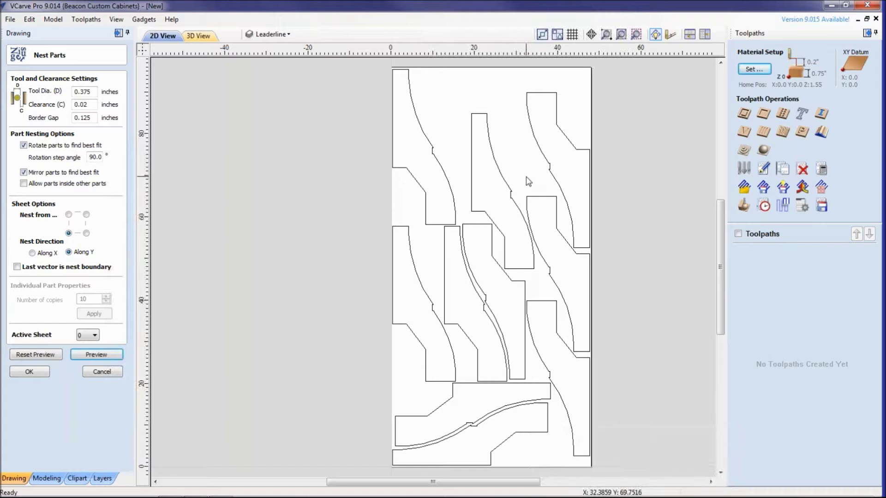
pyautogui.click(35, 372)
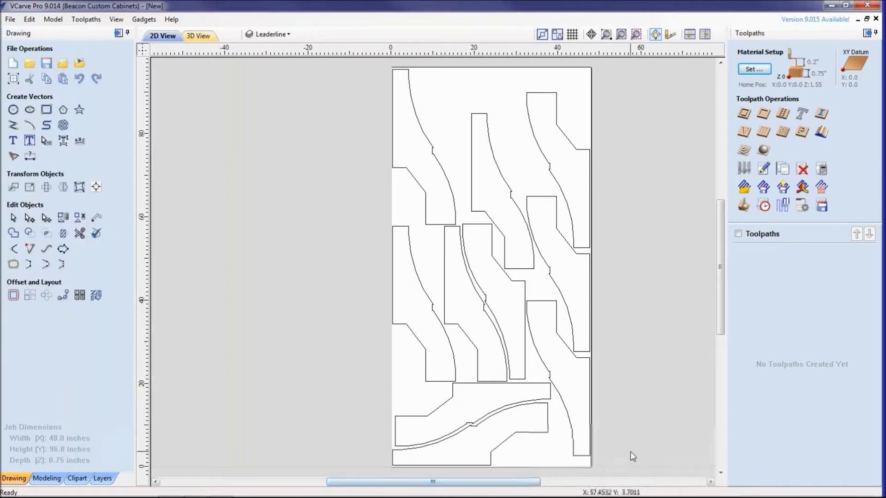
# - Calculate Profile 1 around all ten parts: 0.765 in deep outside cut, 0.375 in end mill
pyautogui.moveTo(626, 453); pyautogui.dragTo(323, 96)
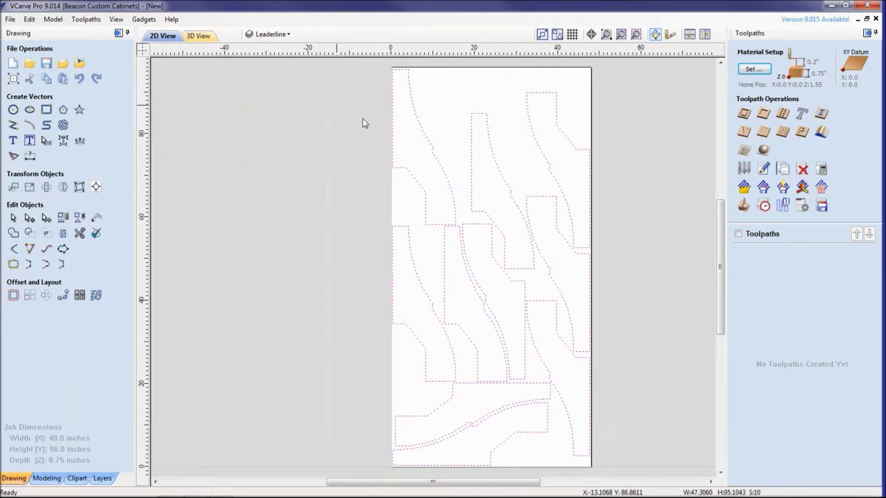
pyautogui.click(744, 115)
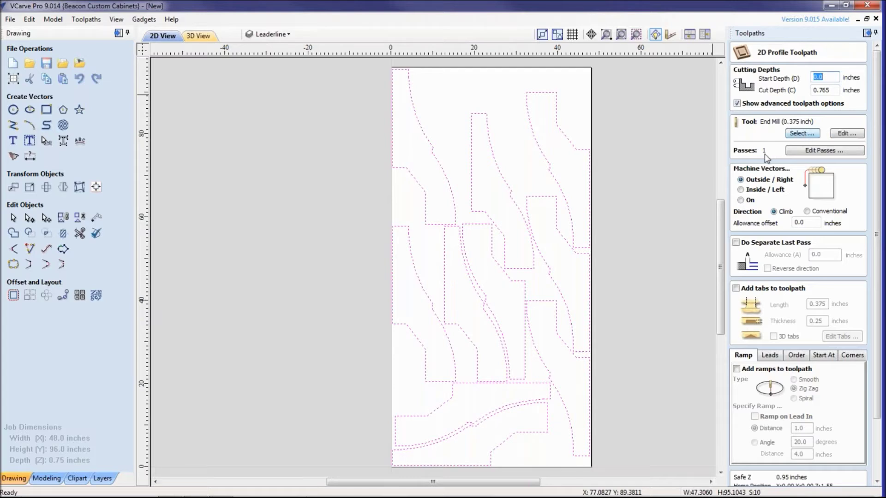
pyautogui.scroll(-3, 878, 171)
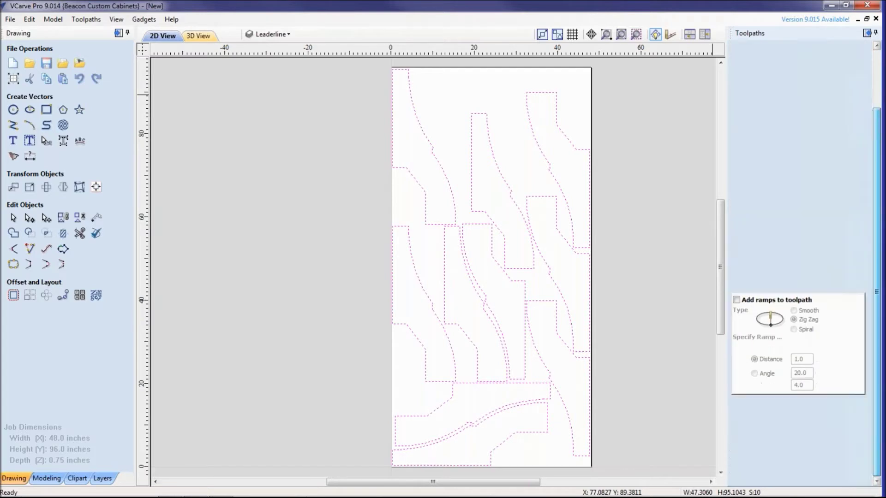
pyautogui.click(749, 478)
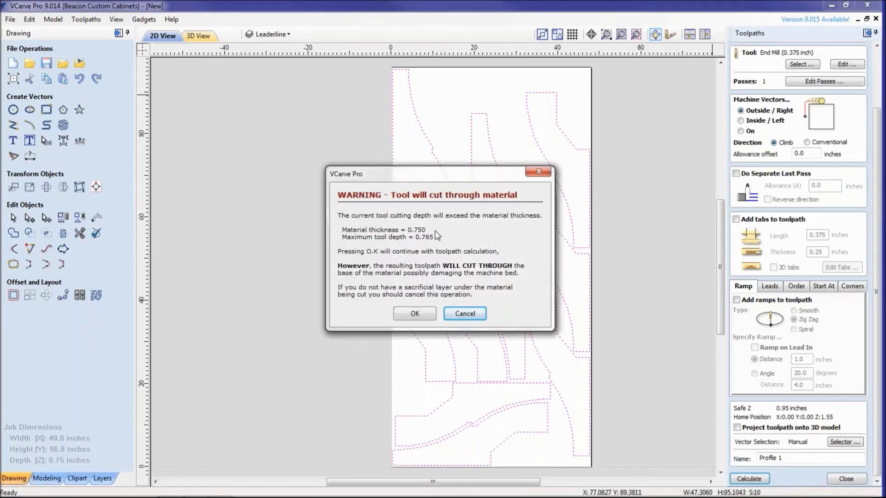
pyautogui.click(417, 317)
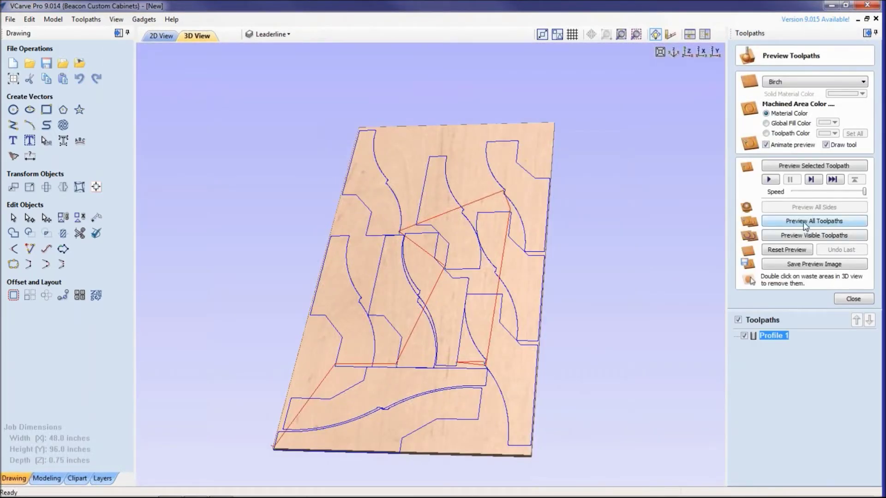
# - Preview the profile cut in 3D and remove the waste pieces from the sheet
pyautogui.click(805, 222)
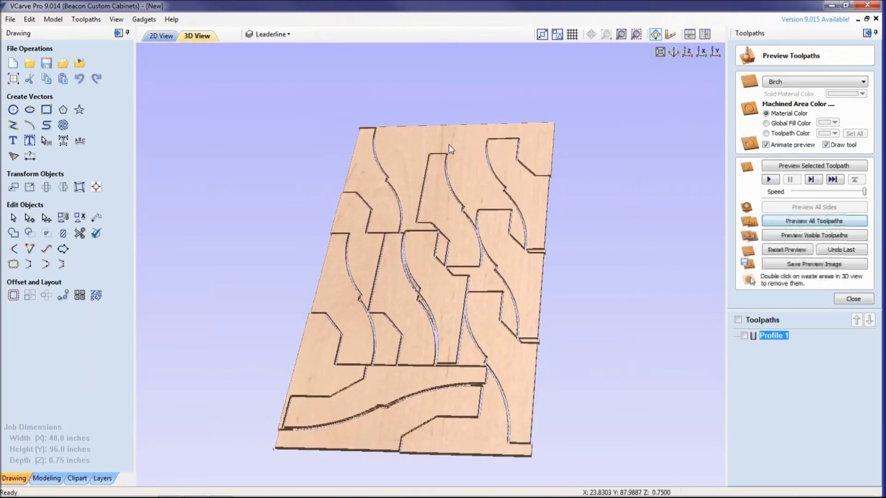
pyautogui.doubleClick(427, 140)
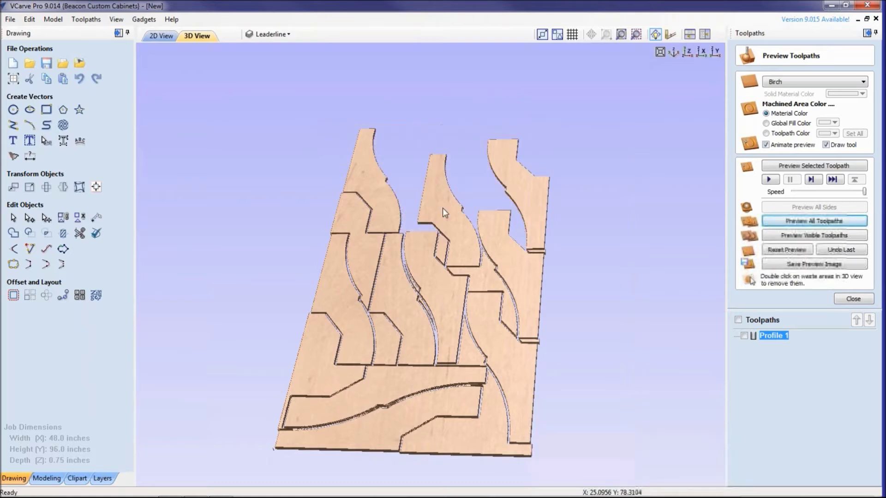
pyautogui.doubleClick(367, 256)
pyautogui.moveTo(409, 308); pyautogui.dragTo(363, 233, button='middle')
# - Close the preview, make Profile 1 visible, and bring up Save Toolpaths
pyautogui.click(852, 300)
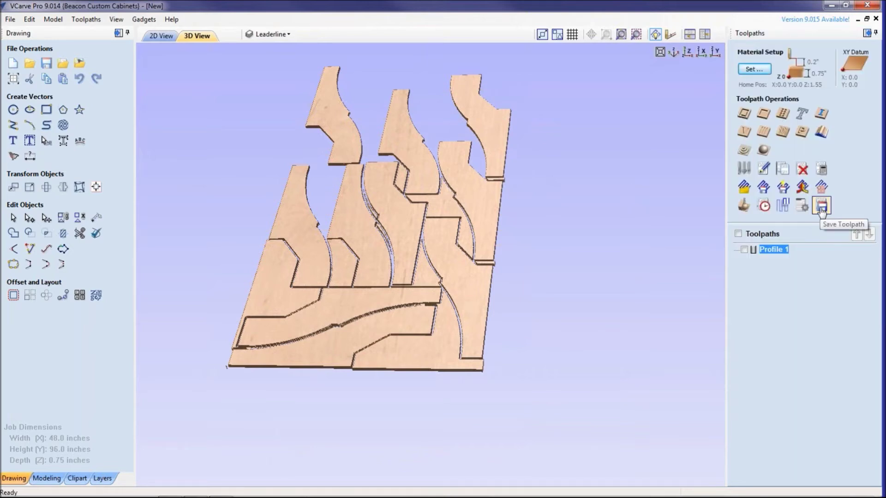
pyautogui.click(744, 250)
pyautogui.click(821, 205)
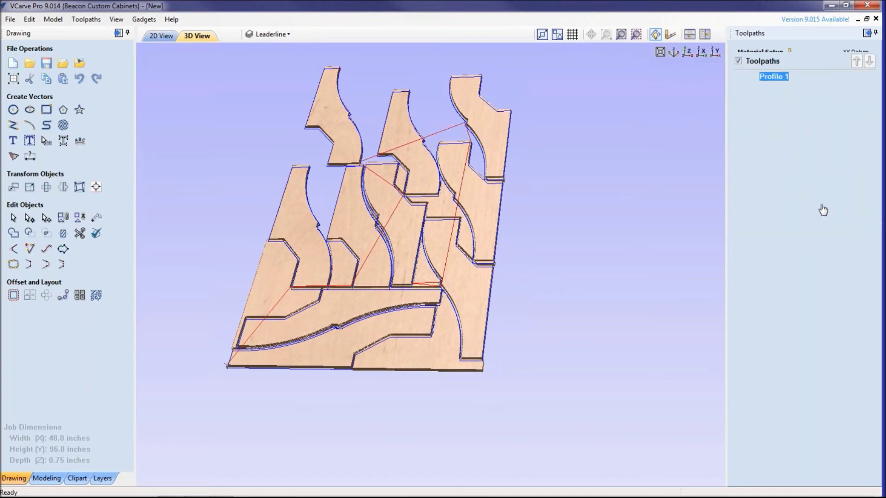